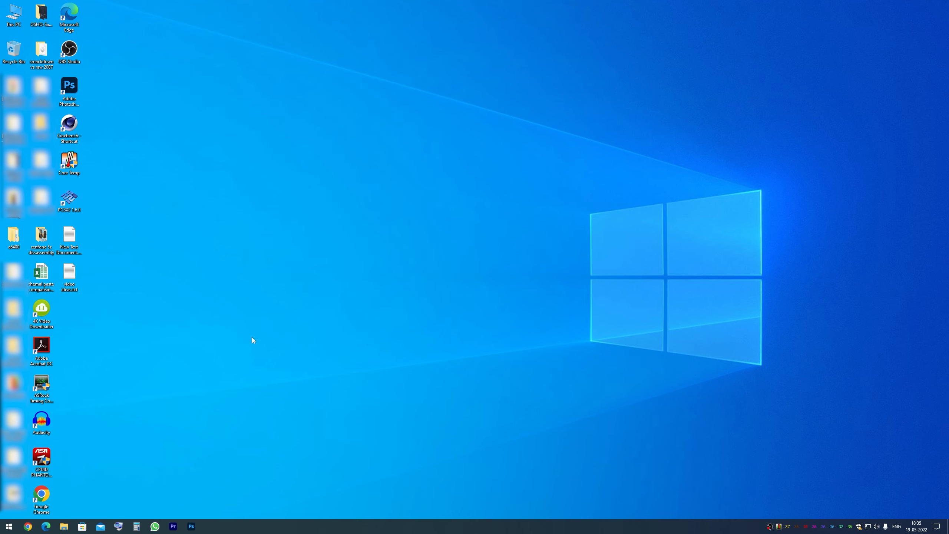
- Open a Chrome incognito window and go to the Google home page
right_click(28, 527)
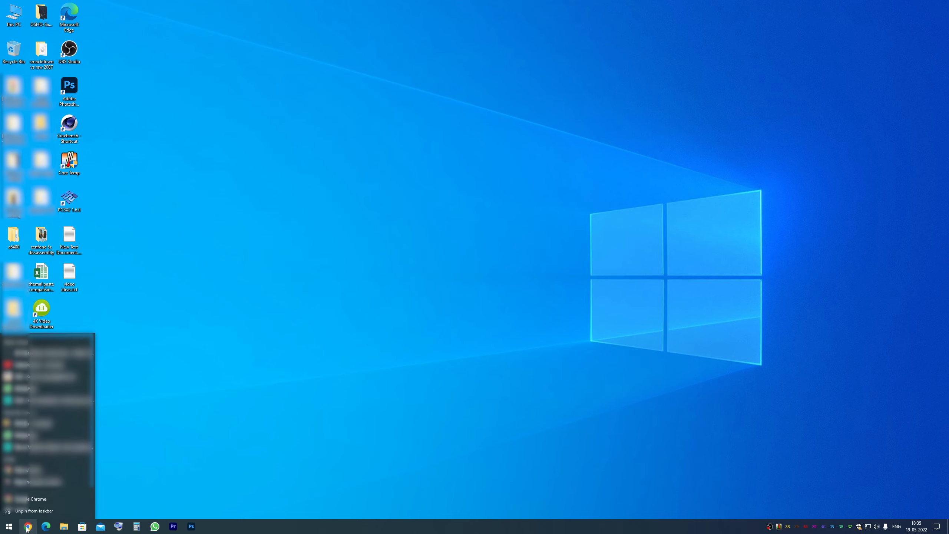
left_click(40, 482)
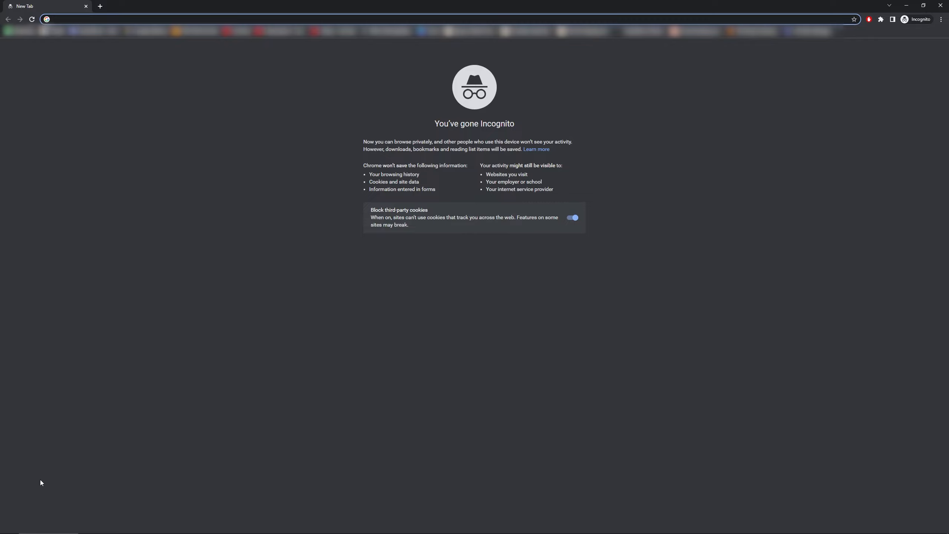
type("ggoel")
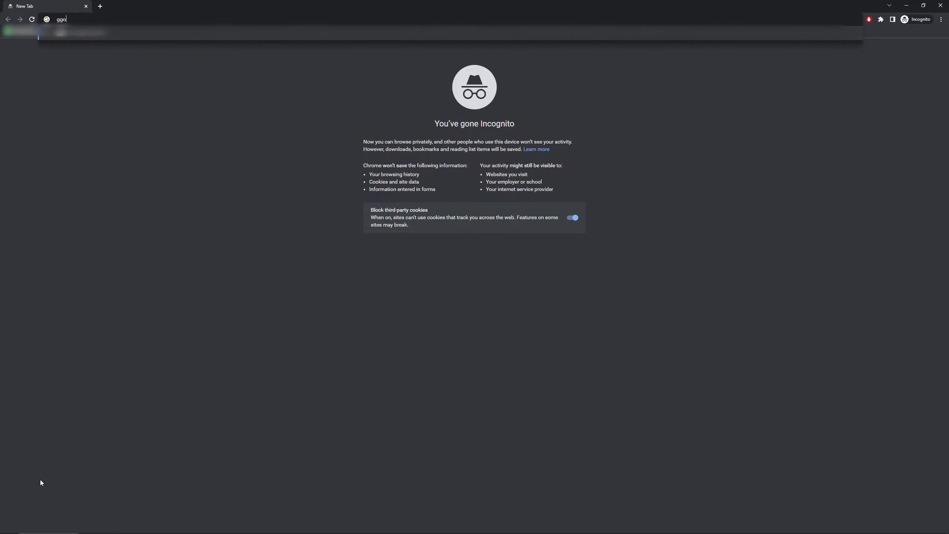
left_click(125, 260)
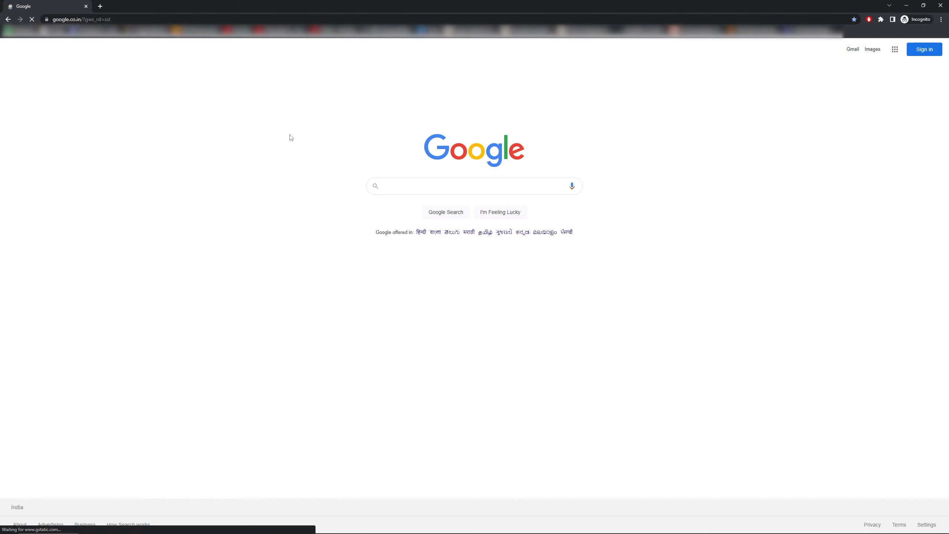
- Search Google for "windows 11 download" and open Microsoft's Download Windows 11 page
left_click(459, 183)
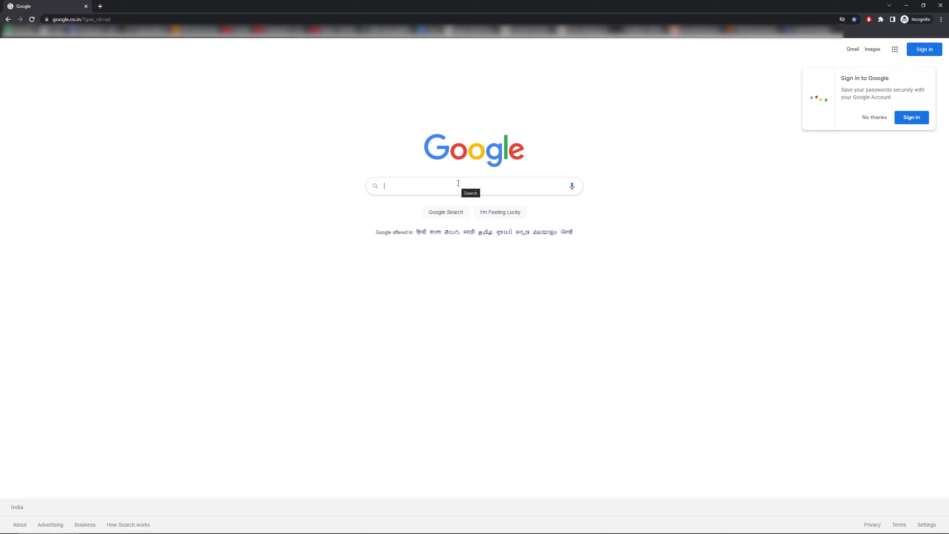
type("windows ")
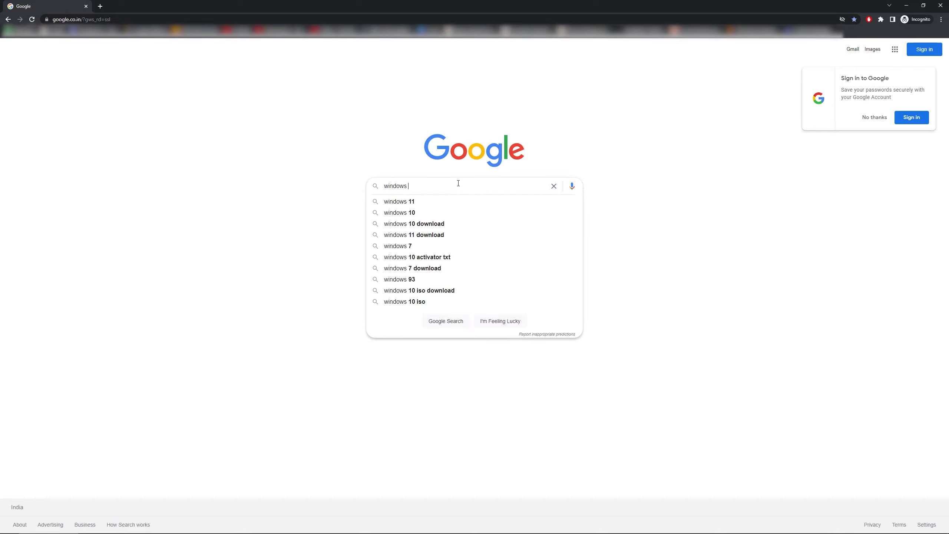
type("11 do")
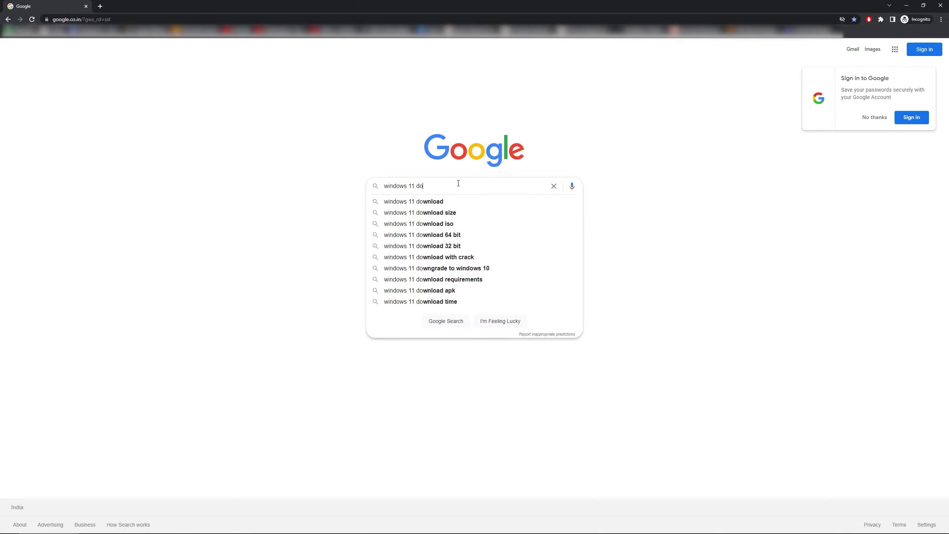
left_click(463, 204)
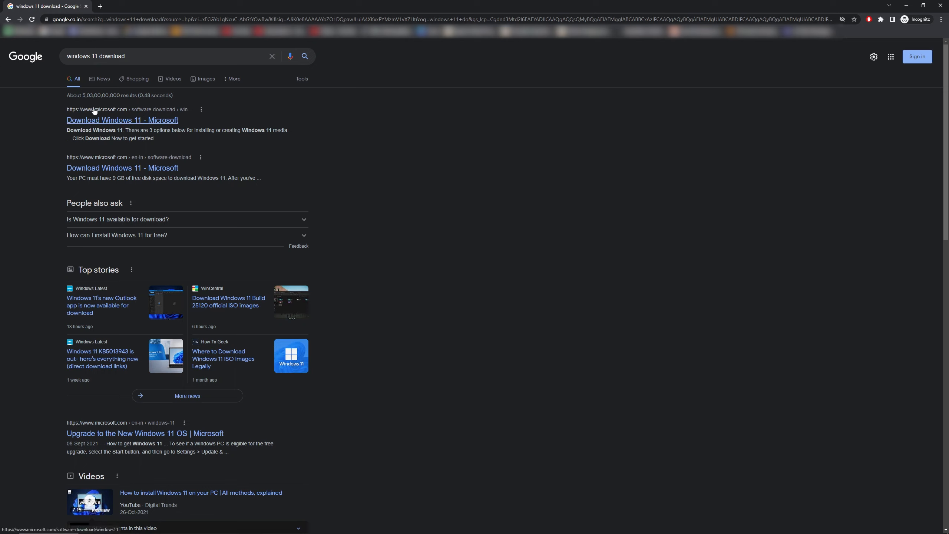
left_click(94, 123)
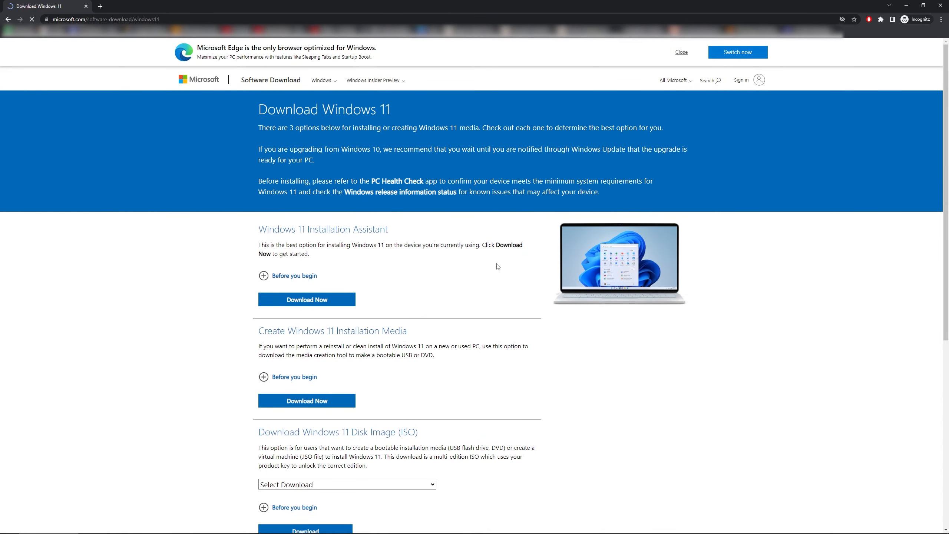
- Choose Windows 11 (multi-edition ISO) in the Disk Image (ISO) section and submit the download request
scroll(704, 220, "down", 3)
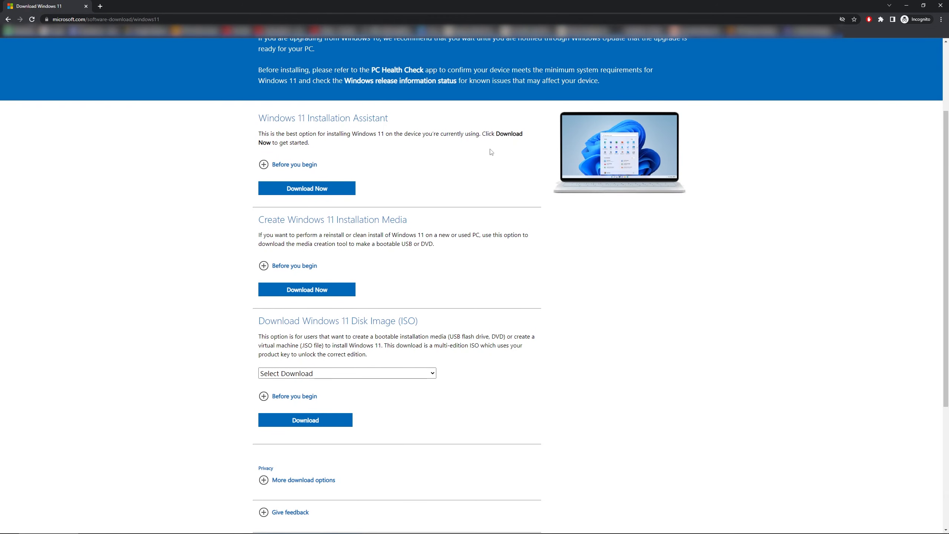
scroll(368, 150, "down", 1)
scroll(365, 161, "up", 2)
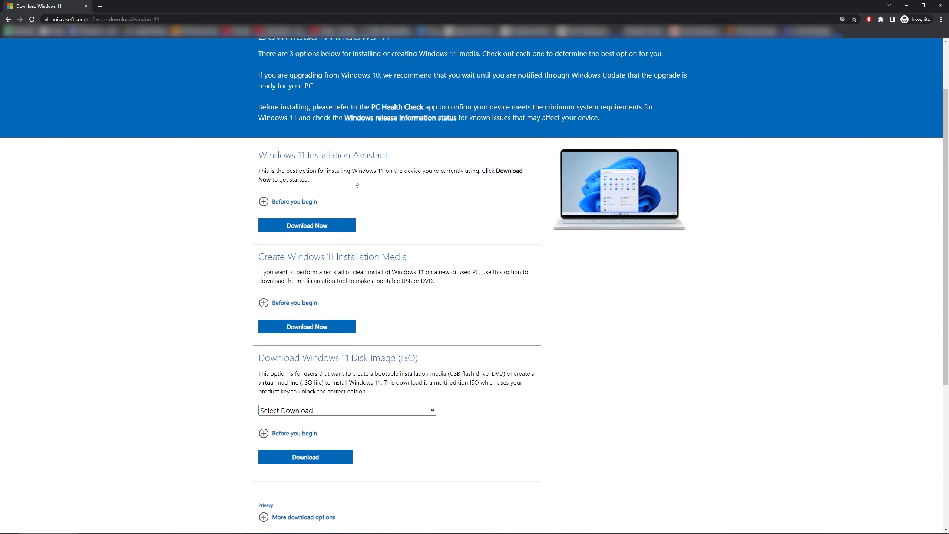
scroll(359, 194, "down", 3)
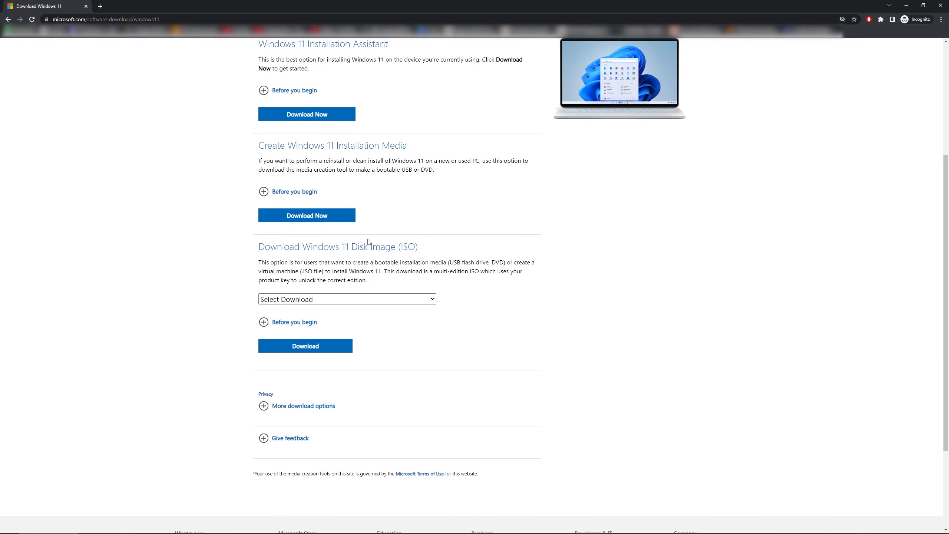
left_click_drag(258, 247, 439, 249)
left_click(358, 301)
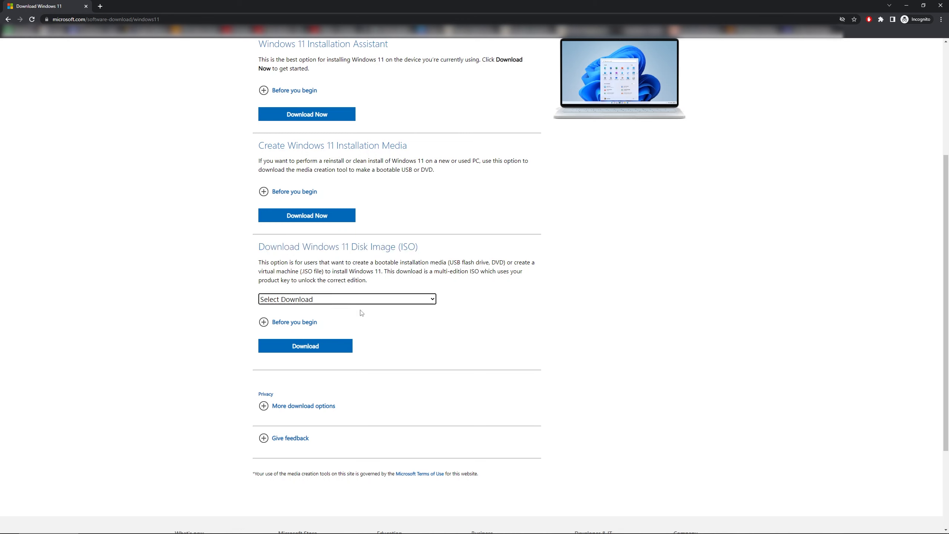
left_click(320, 320)
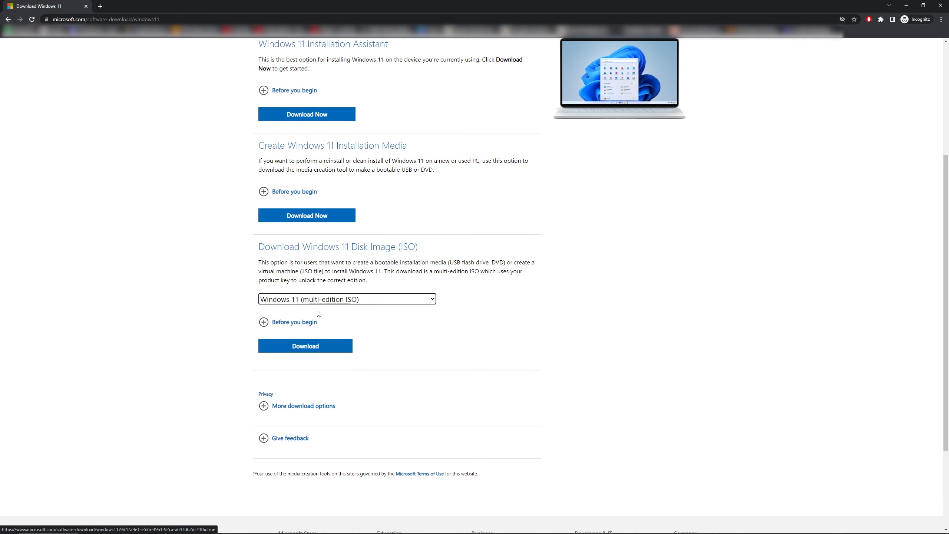
left_click(317, 346)
- Set the product language to English (United States) and confirm it
scroll(318, 347, "down", 3)
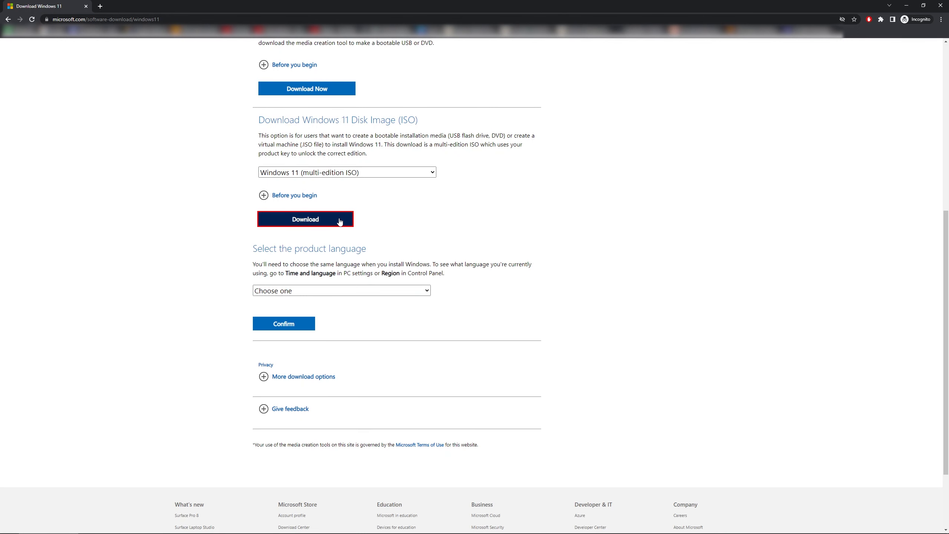
left_click(307, 292)
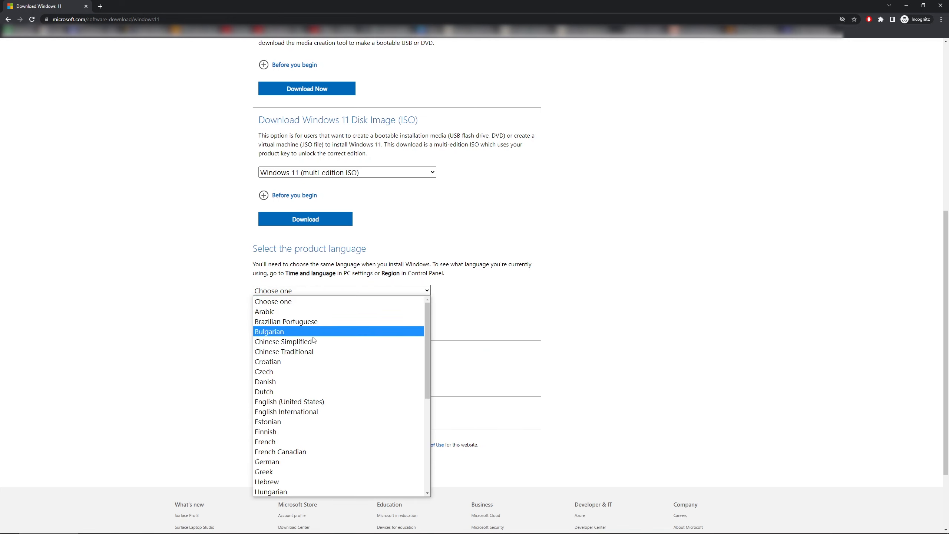
key("e")
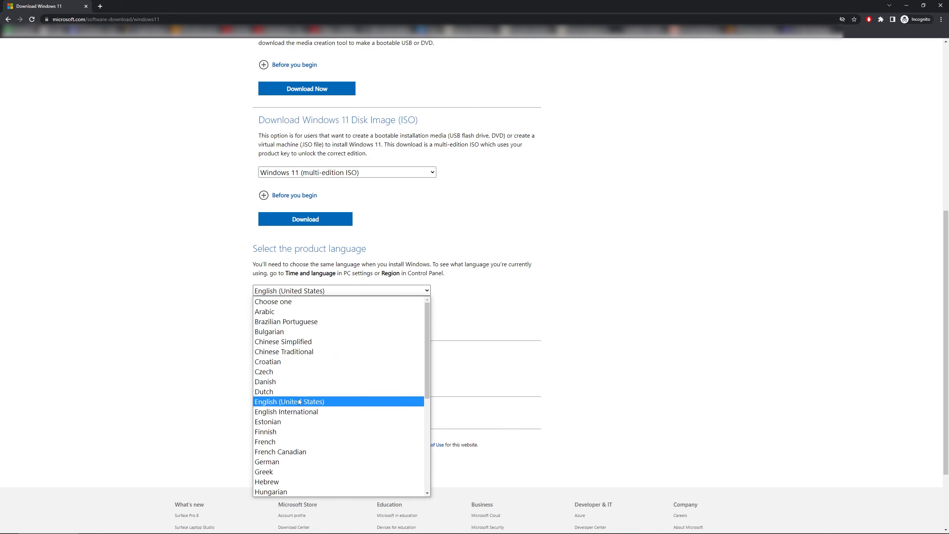
left_click(299, 402)
left_click(308, 328)
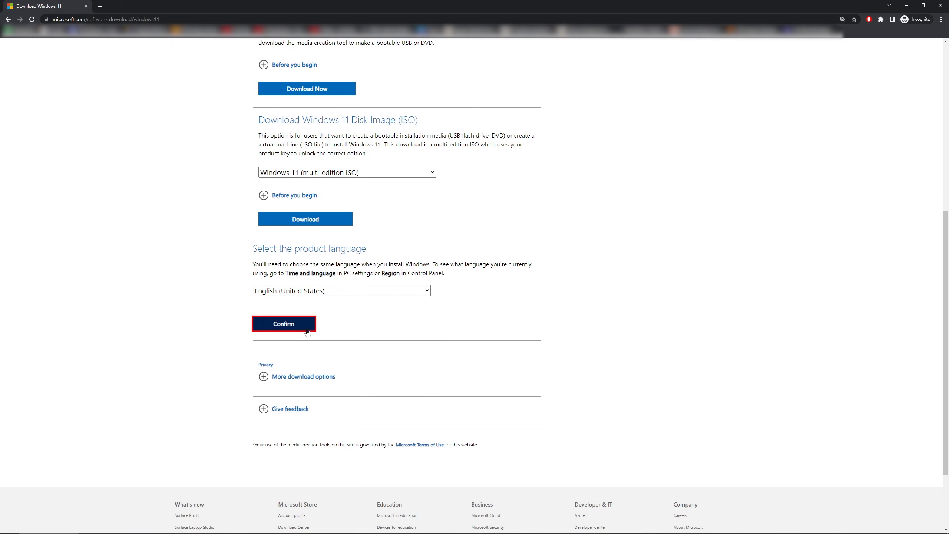
left_click(305, 329)
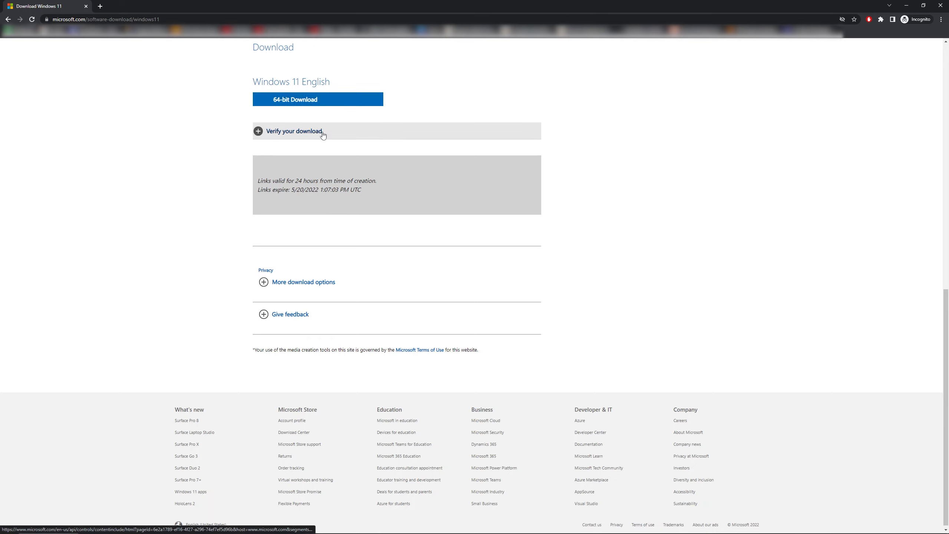
- Start the 64-bit Windows 11 English ISO download and check its entry in the browser's download list
left_click(328, 105)
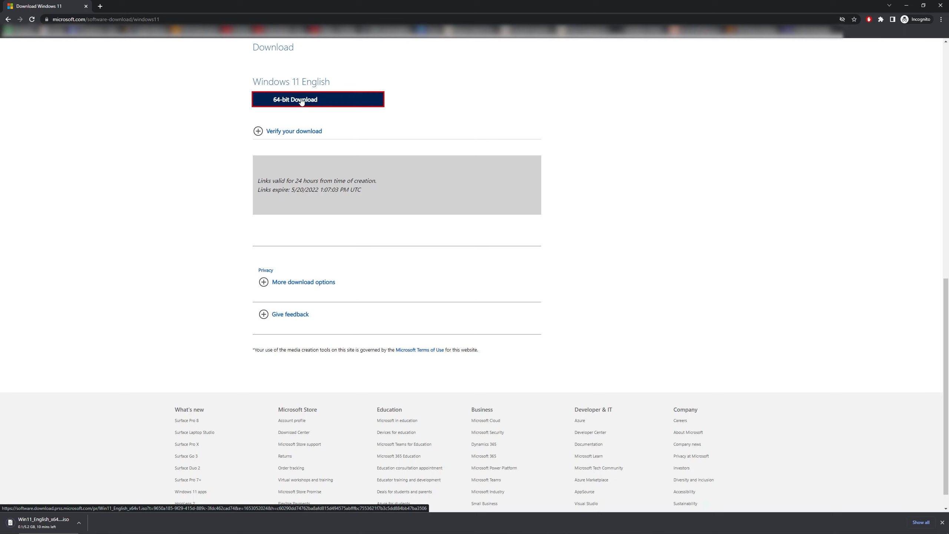
left_click(78, 522)
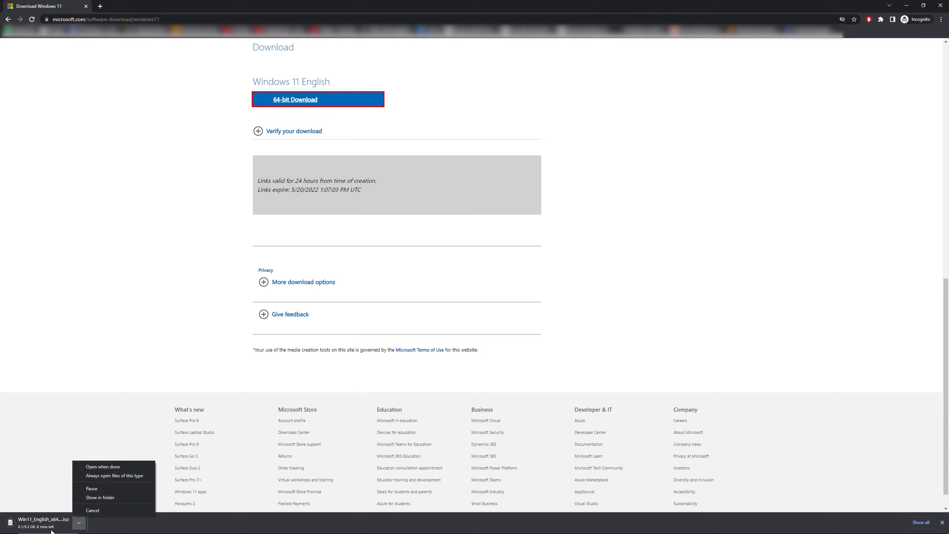
left_click(152, 335)
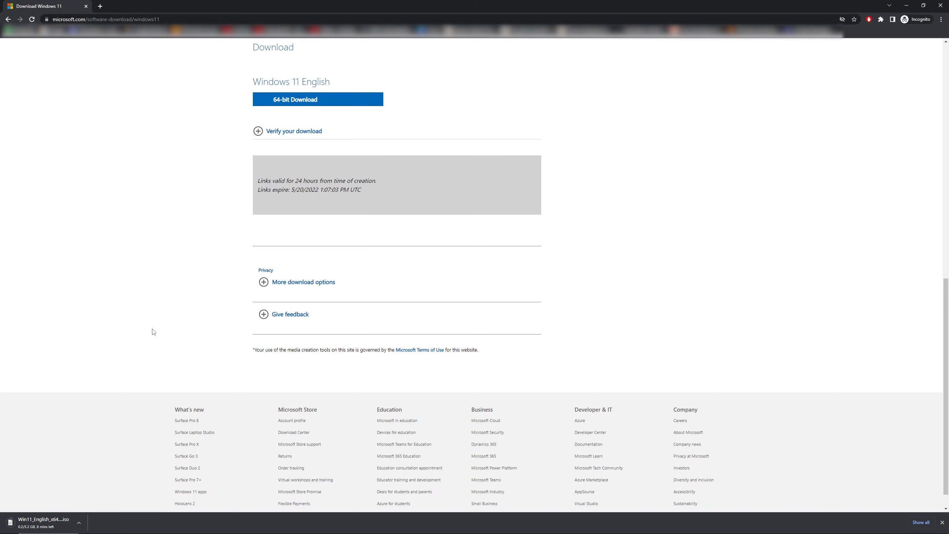
key("ctrl+j")
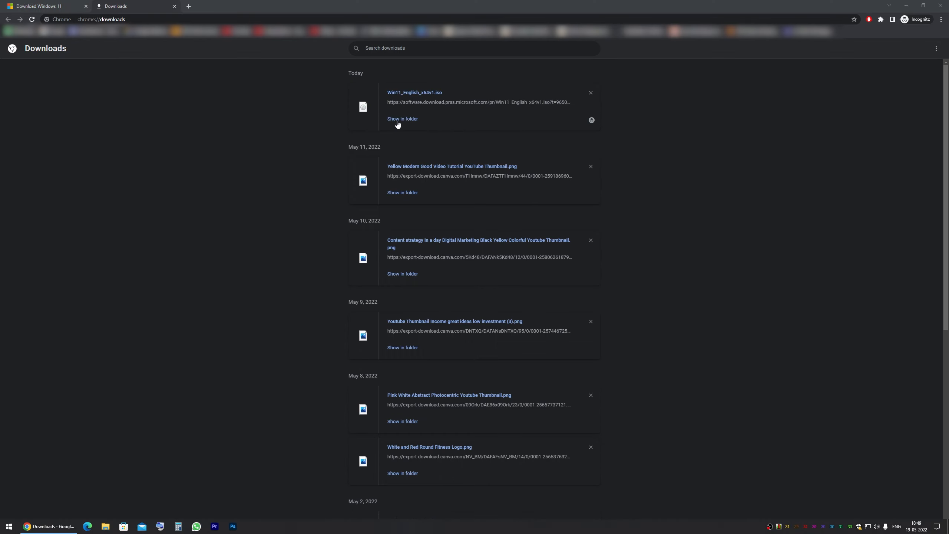
left_click_drag(424, 112, 388, 94)
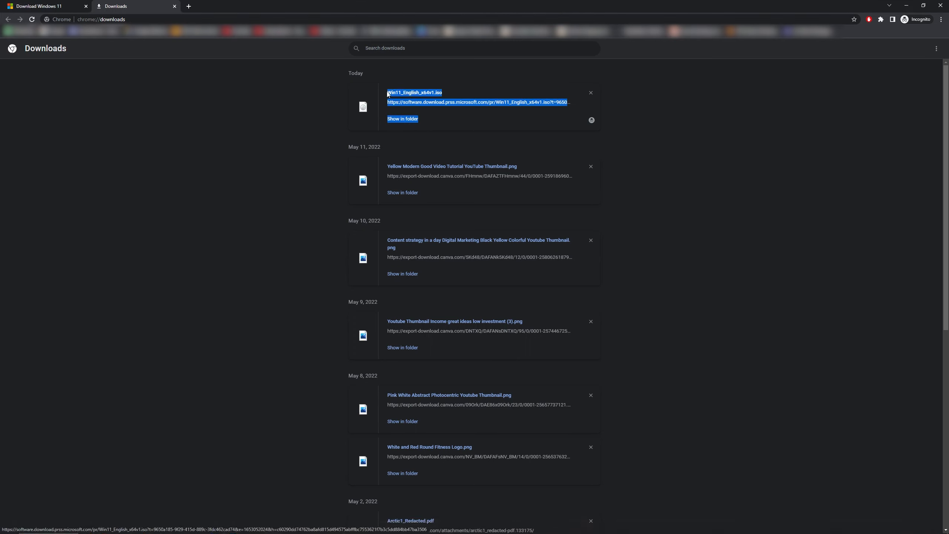
left_click(431, 87)
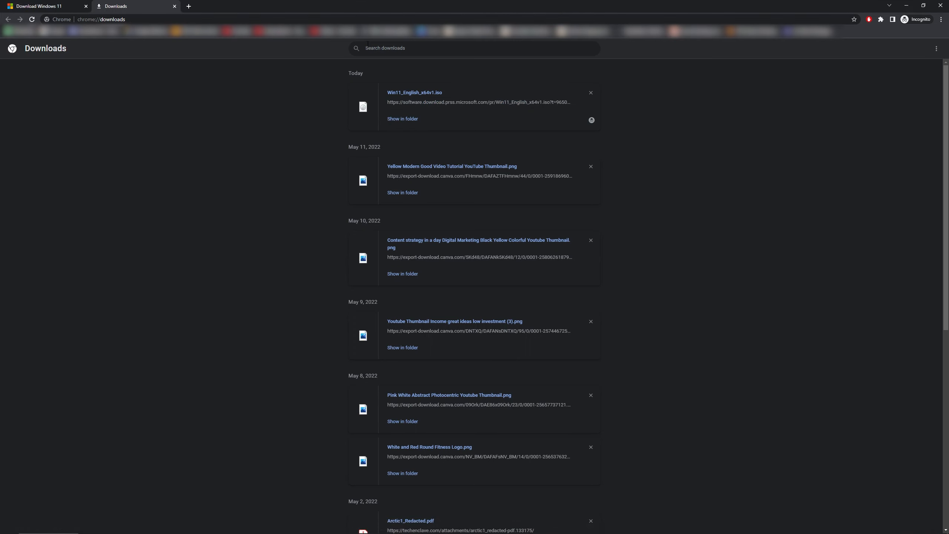
- Search Google for "rufus" in a new tab and open the official rufus.ie site
left_click(188, 5)
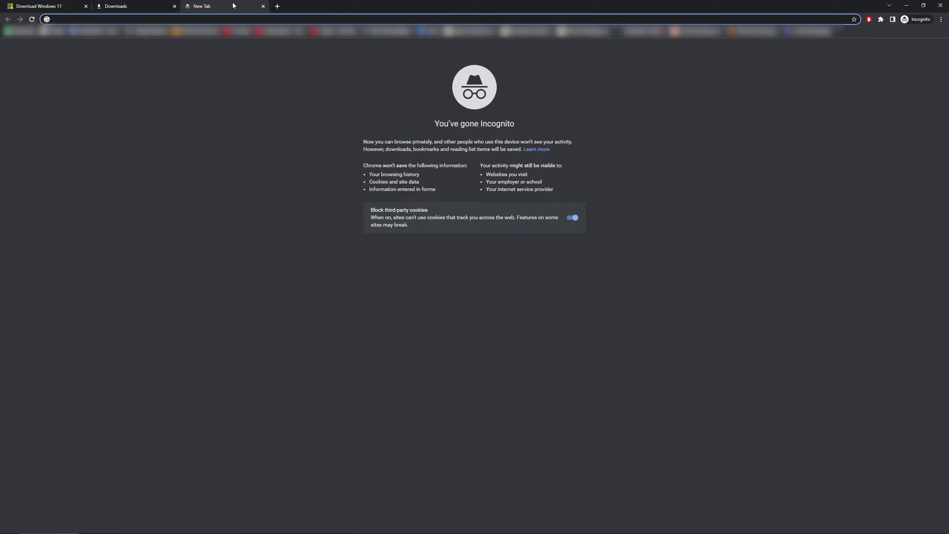
left_click(56, 32)
type("rufus")
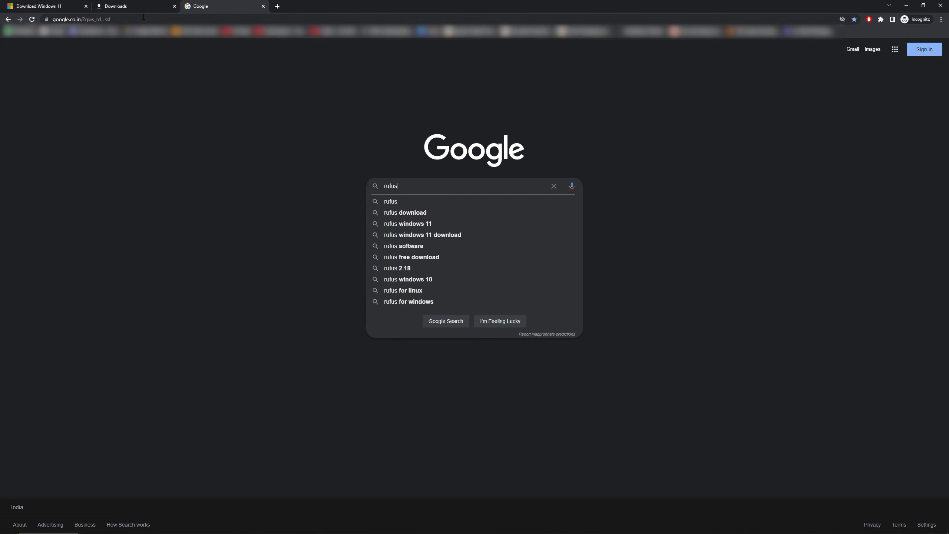
key("Return")
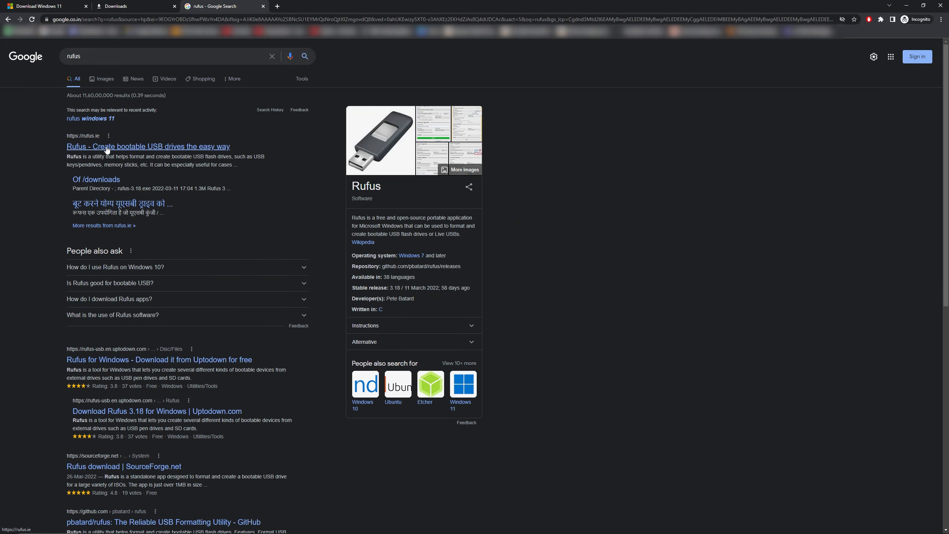
mouse_move(104, 146)
left_mouse_down()
mouse_move(95, 137)
mouse_move(95, 145)
left_mouse_up()
left_click(98, 149)
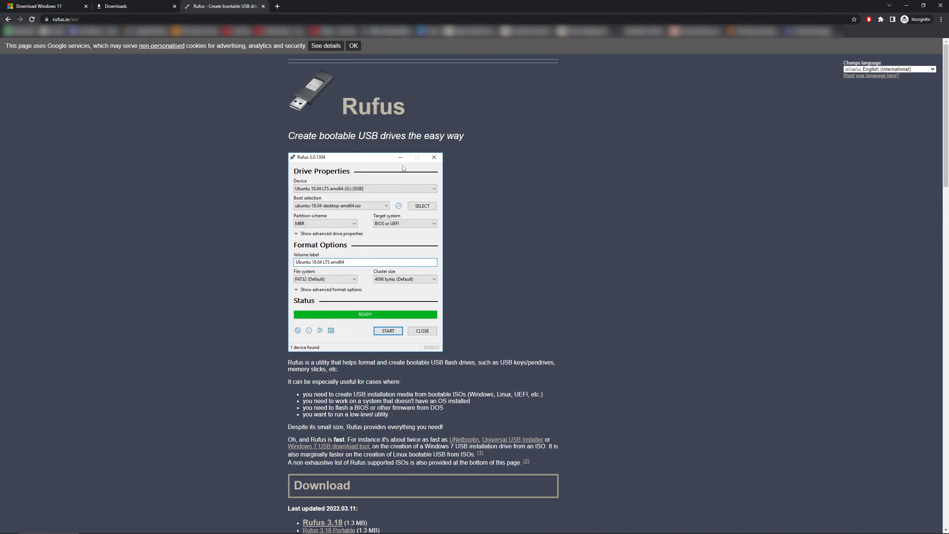
- Download Rufus 3.18 from the site's Download section and launch rufus-3.18.exe
scroll(344, 182, "down", 5)
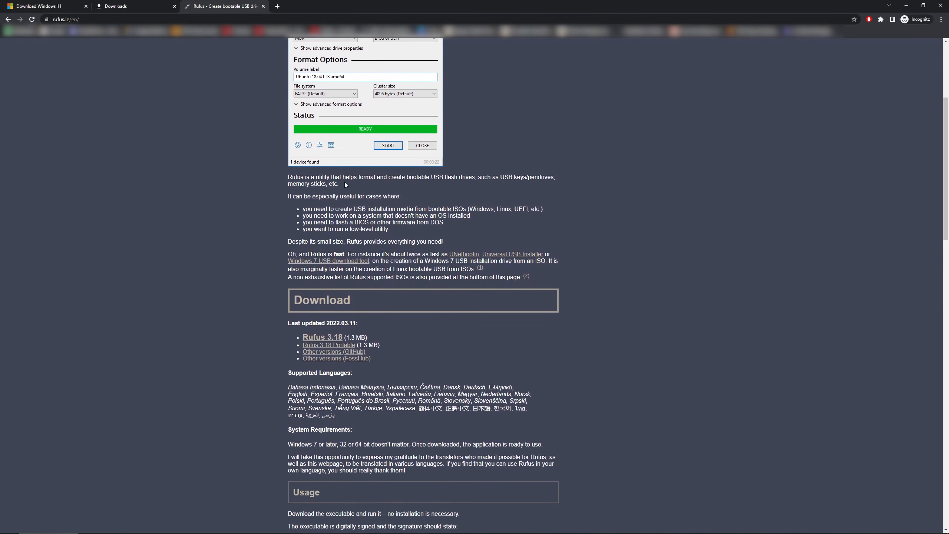
left_click(334, 345)
left_click_drag(368, 338, 347, 338)
left_click(368, 341)
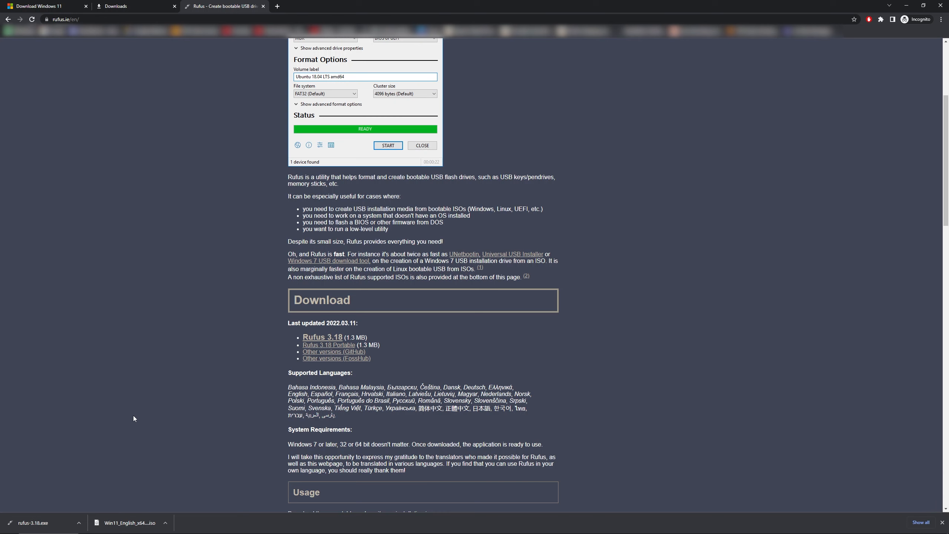
left_click(33, 523)
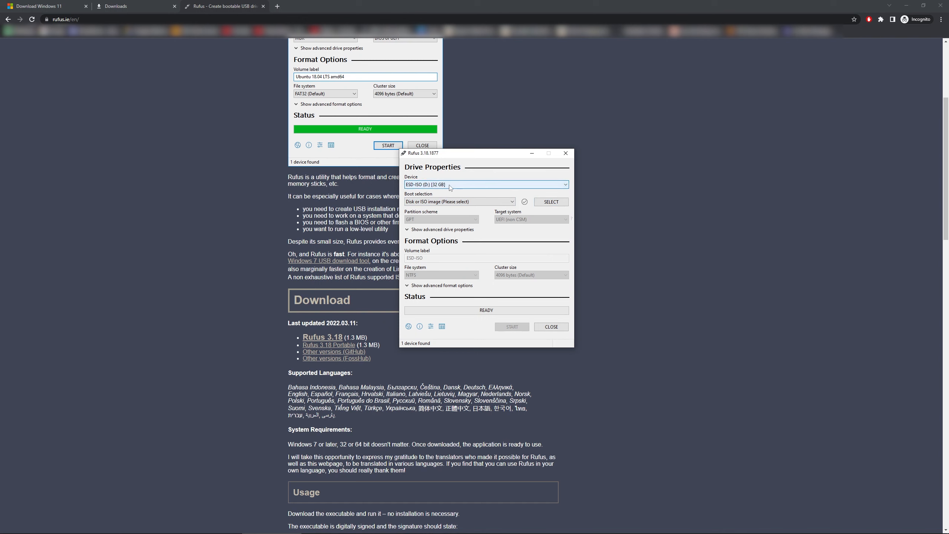
- Load Win11_English_x64v1.iso from the Downloads folder as the Rufus boot image
left_click(552, 202)
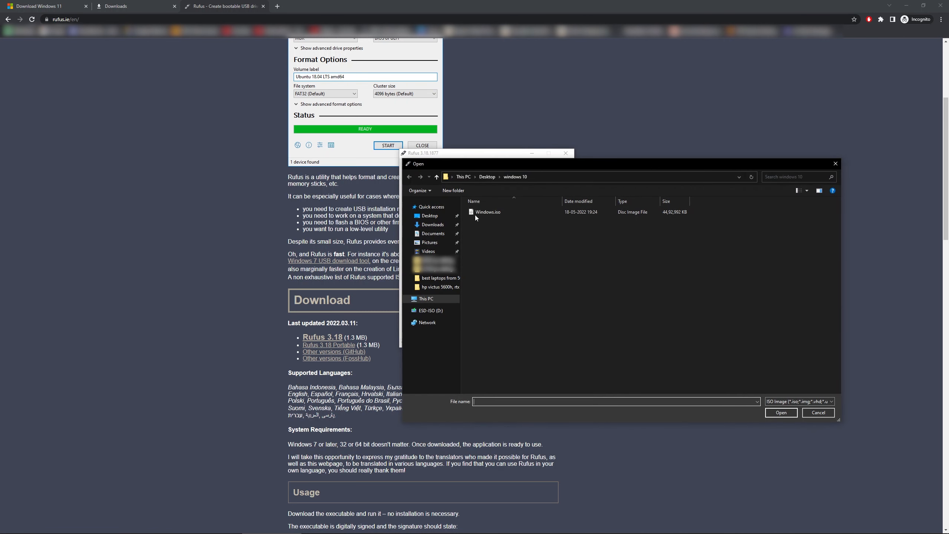
left_click(443, 226)
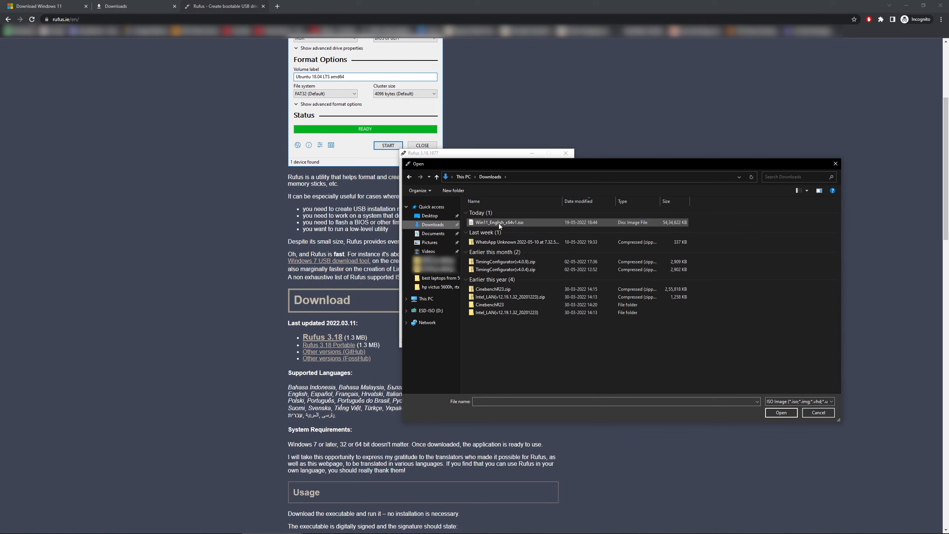
left_click(512, 224)
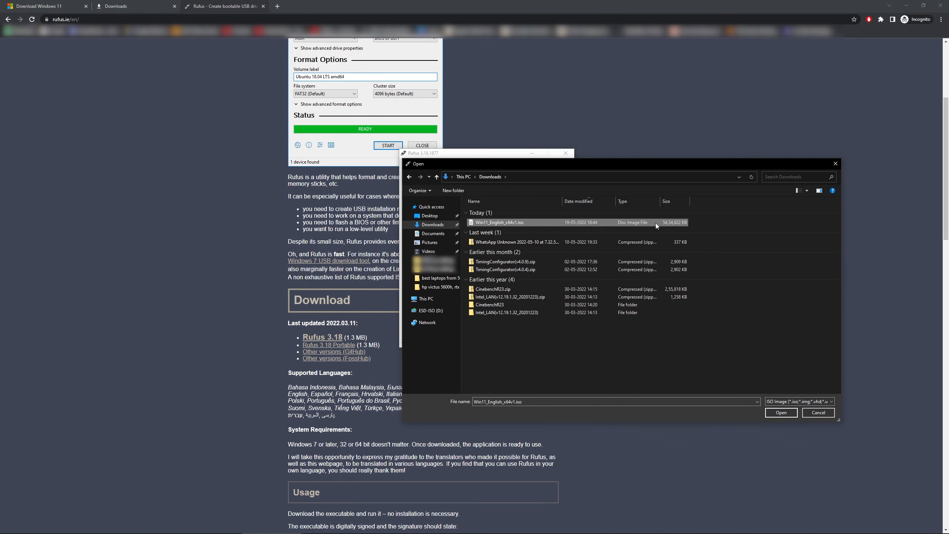
left_click(779, 412)
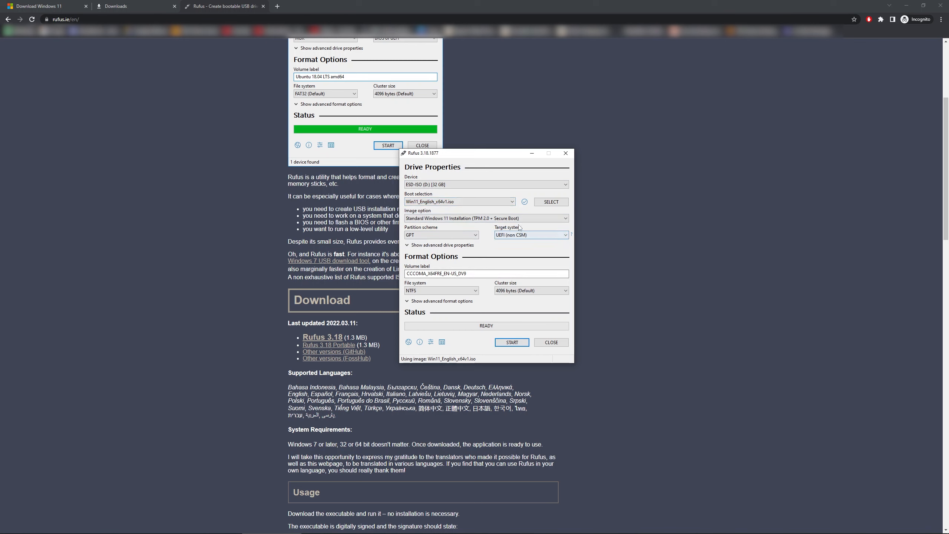
- Keep ESD-ISO (D:) as the target device, start writing the Windows 11 image and accept erasing the drive's data
mouse_move(470, 221)
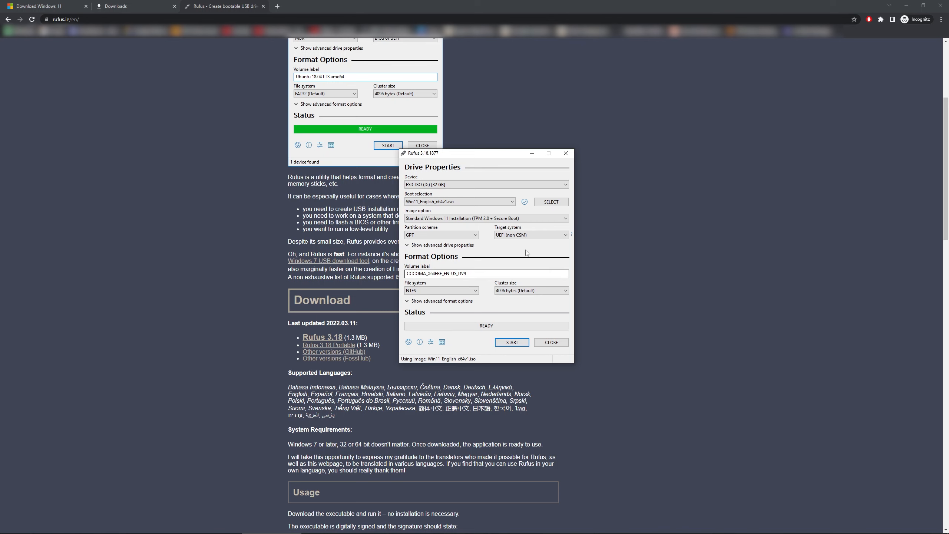
left_click(528, 185)
left_click(527, 185)
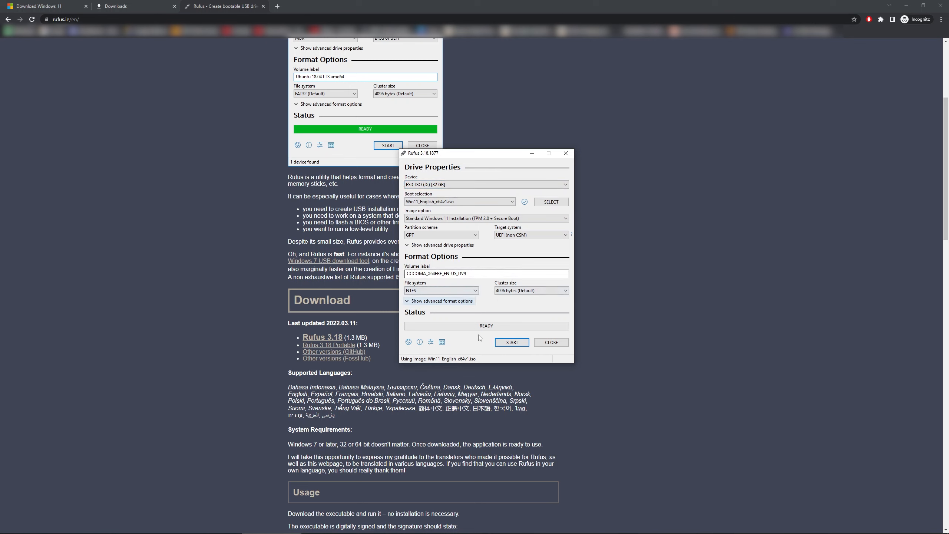
left_click(512, 343)
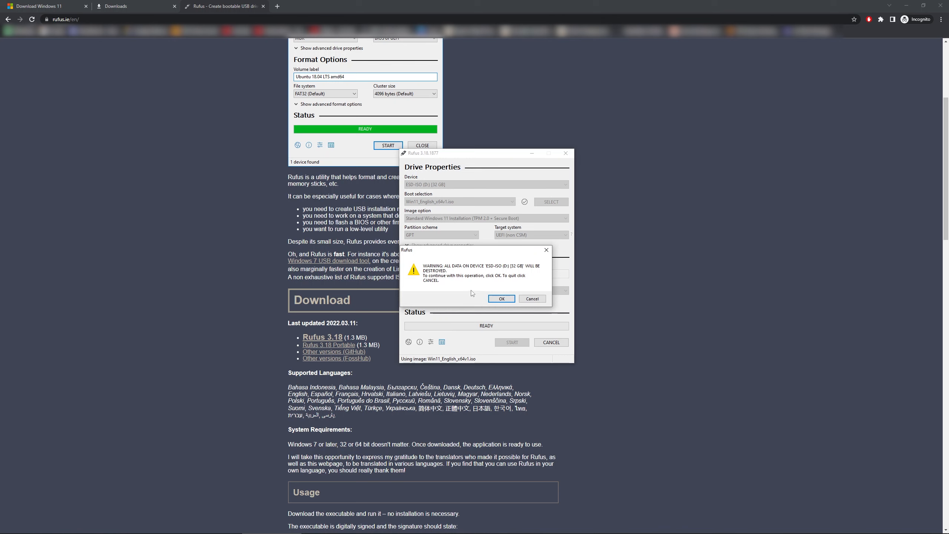
left_click(499, 300)
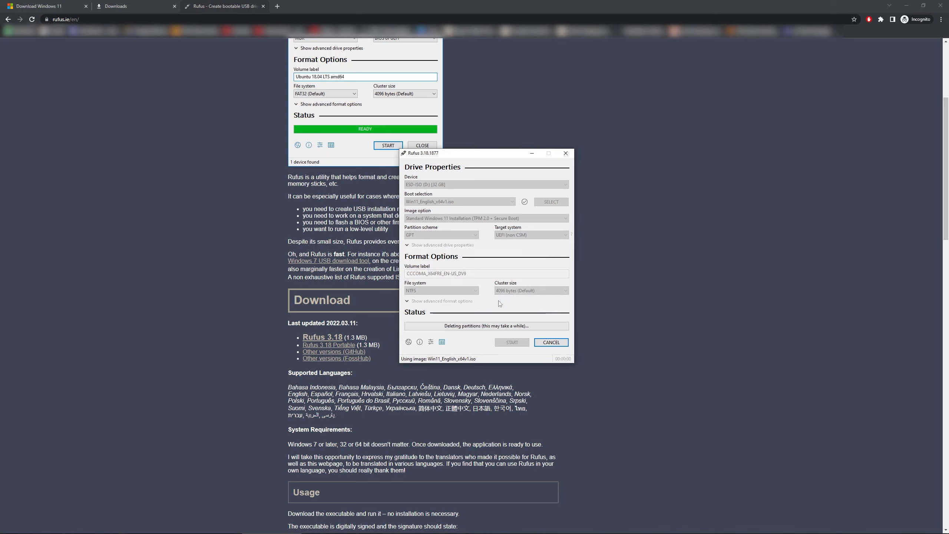